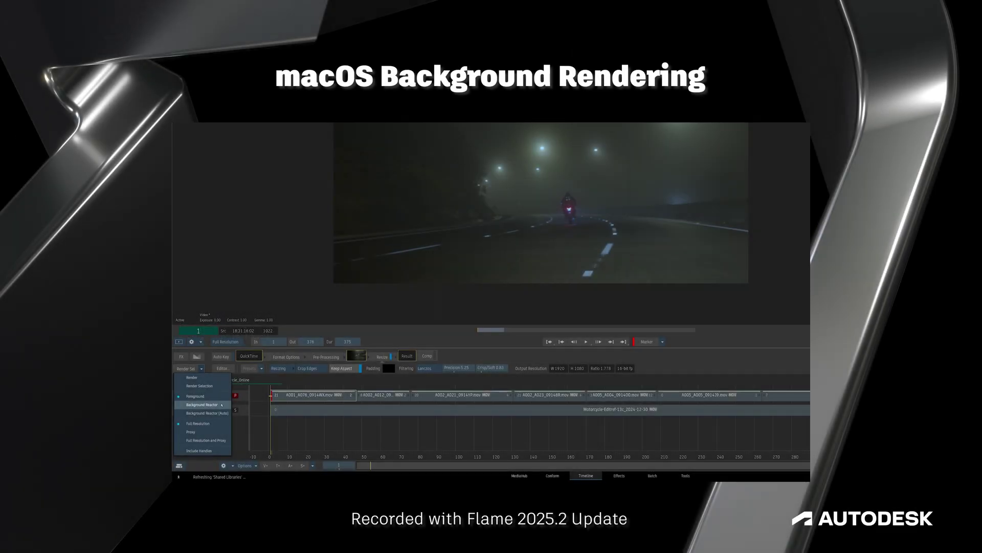
Set selection rendering to Background Reactor, clear the selection and step through edits to about frame 31.
{"action": "left_click", "coordinate": [221, 404]}
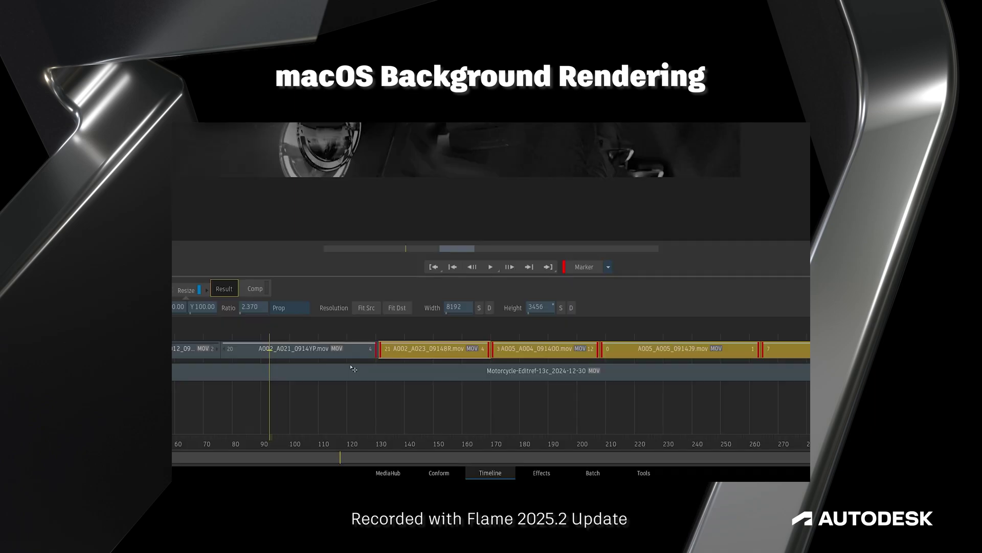
{"action": "left_click", "coordinate": [367, 421]}
{"action": "key", "text": "Down"}
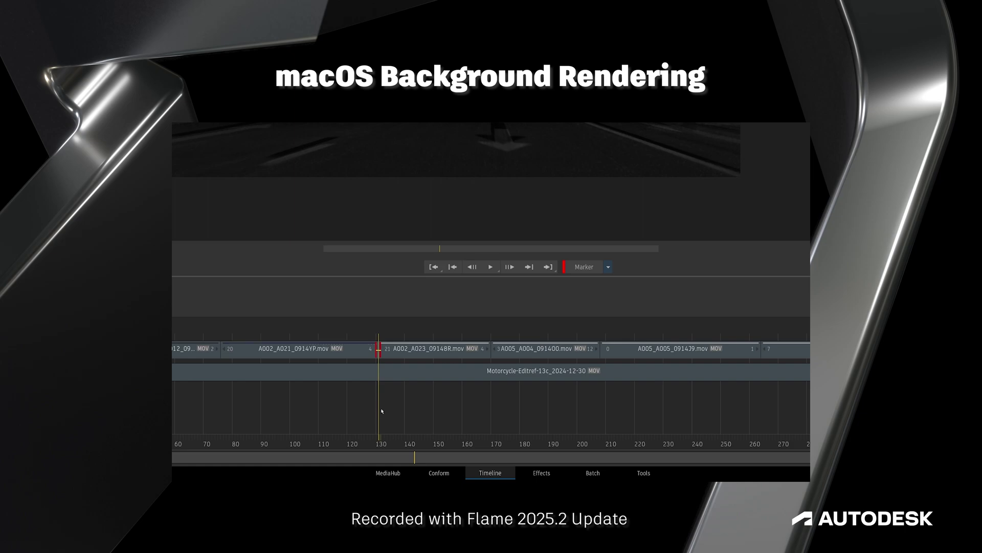
{"action": "key", "text": "Down"}
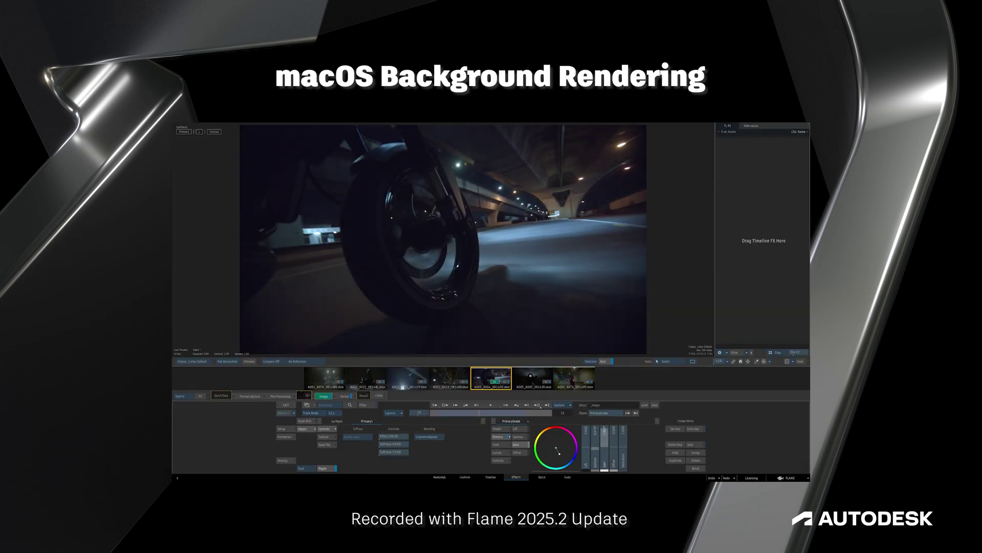
{"action": "key", "text": "Down"}
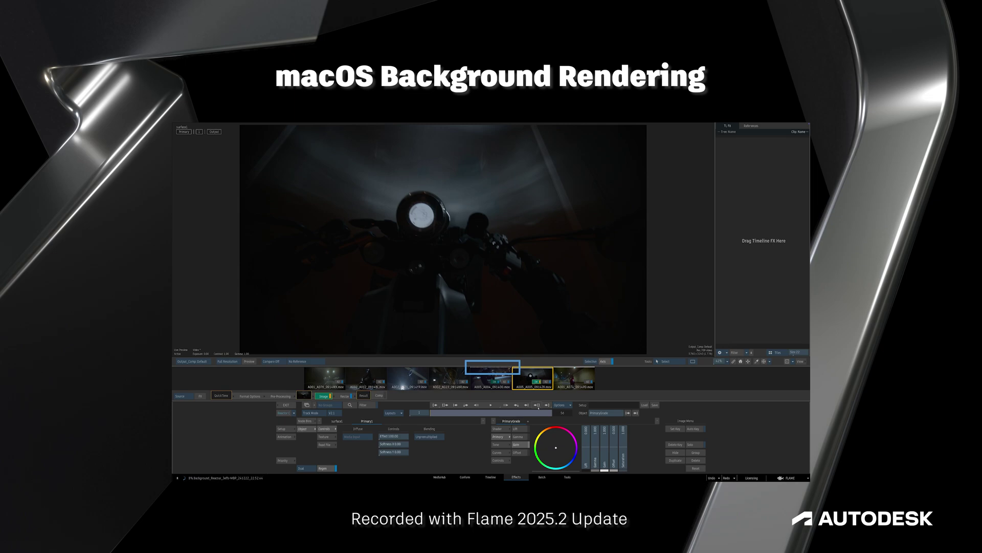
{"action": "left_click_drag", "start_coordinate": [511, 413], "coordinate": [495, 414]}
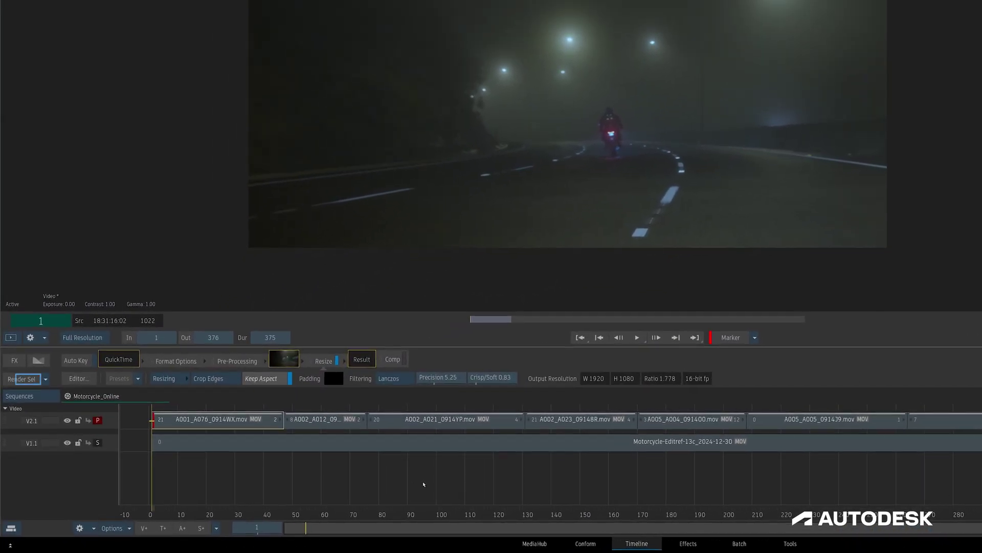
Choose Background Reactor from the Render Sel list so the button reads Reactor Sel.
{"action": "left_click", "coordinate": [49, 379]}
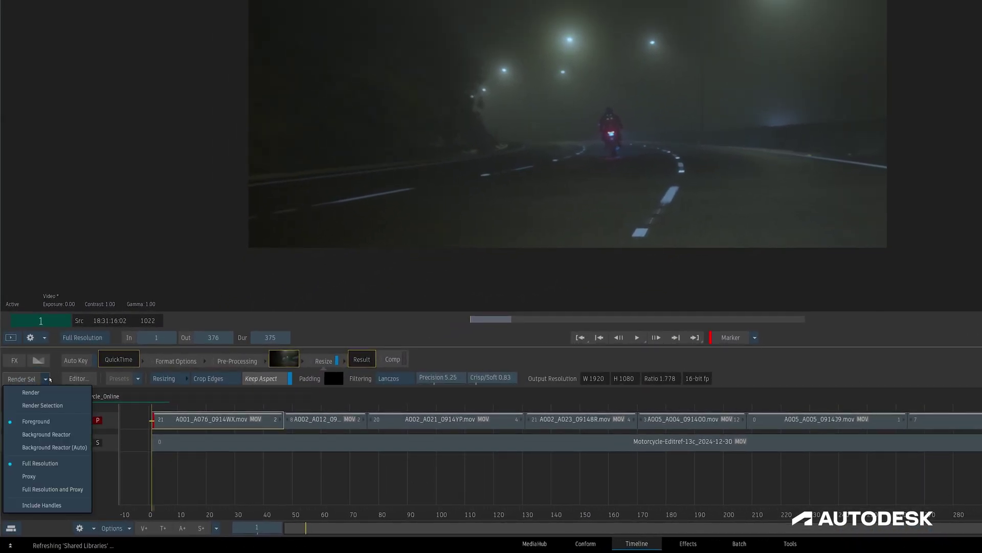
{"action": "left_click", "coordinate": [77, 435]}
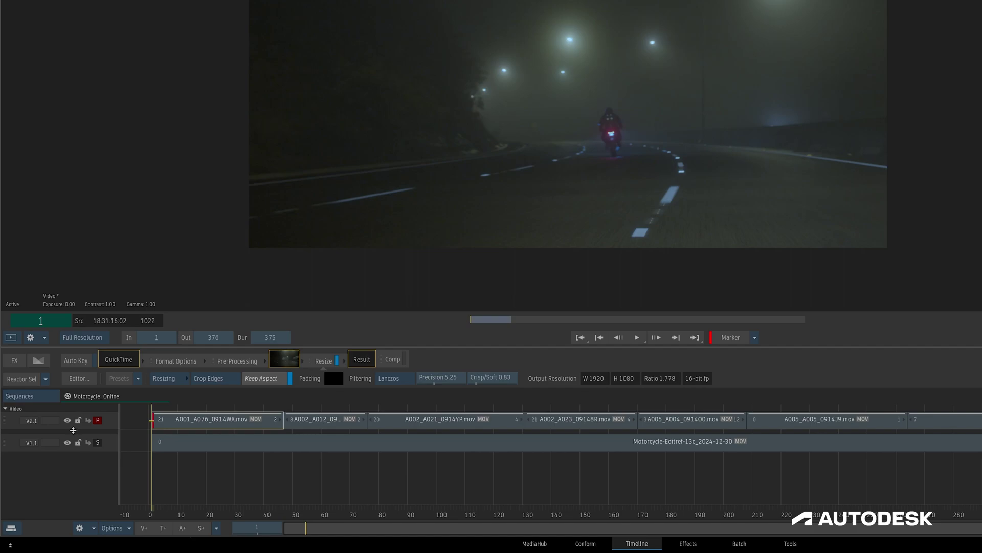
Select clip A001_A076 at frame 20 and send it to the Background Reactor.
{"action": "left_click_drag", "start_coordinate": [198, 516], "coordinate": [207, 515]}
{"action": "left_click", "coordinate": [241, 424]}
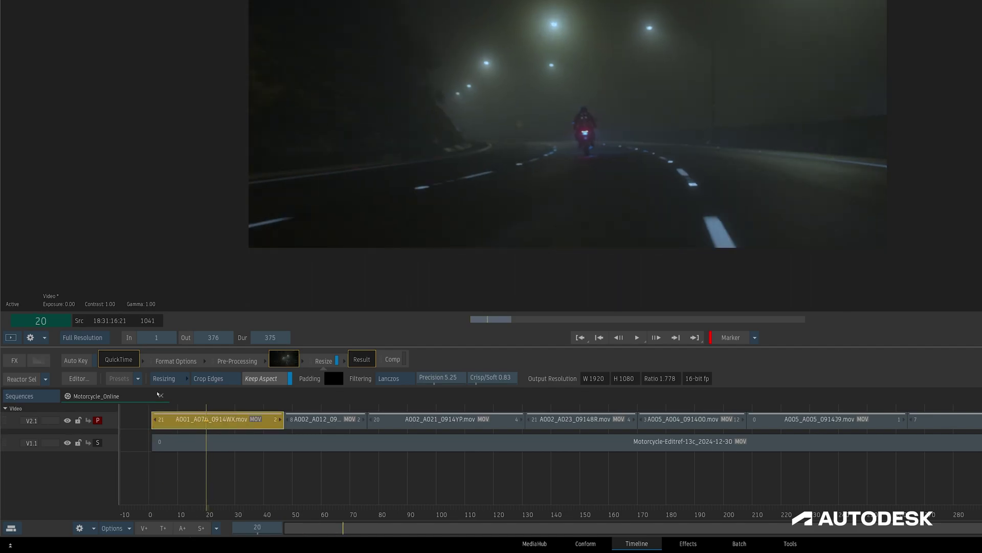
{"action": "left_click", "coordinate": [22, 379]}
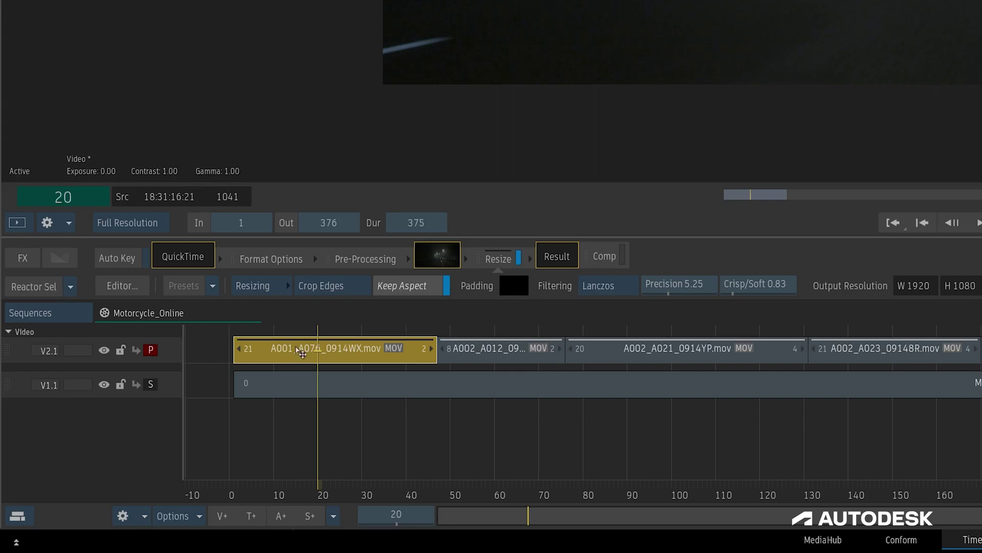
Switch back to Render Selection mode and render the selected clip in the foreground.
{"action": "left_click", "coordinate": [72, 287]}
{"action": "left_click", "coordinate": [36, 326]}
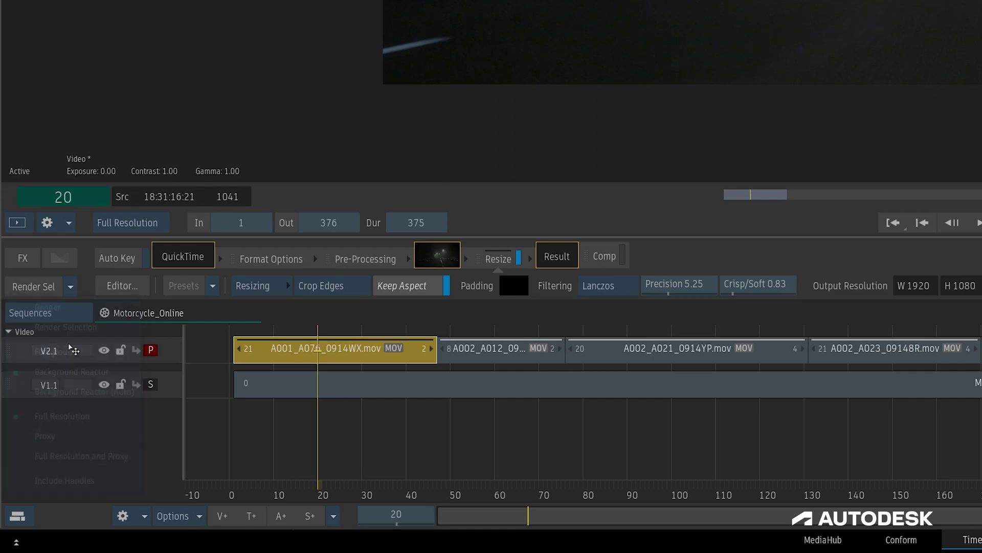
{"action": "left_click", "coordinate": [34, 287]}
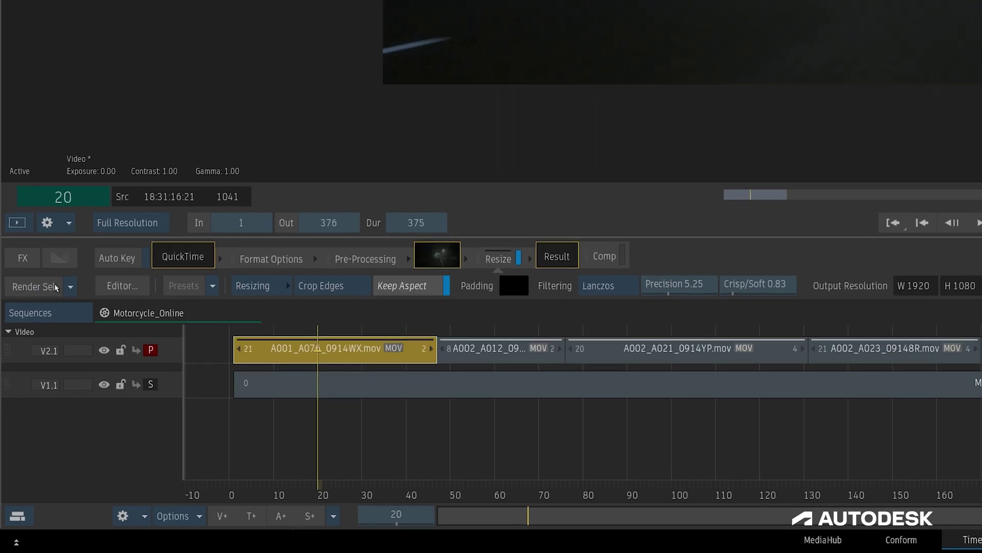
Change the Render Sel dropdown to Background Reactor (Auto).
{"action": "left_click", "coordinate": [35, 419]}
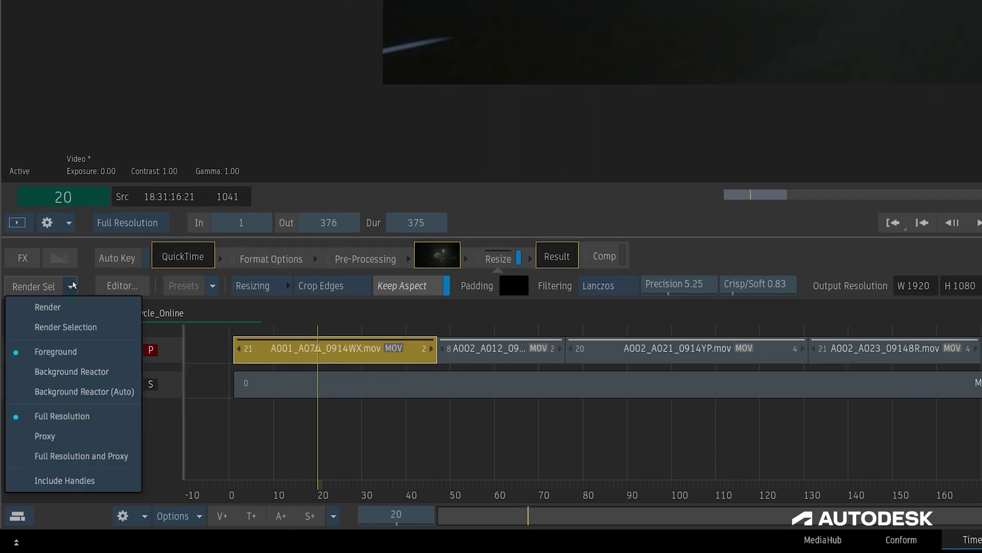
{"action": "left_click", "coordinate": [110, 392]}
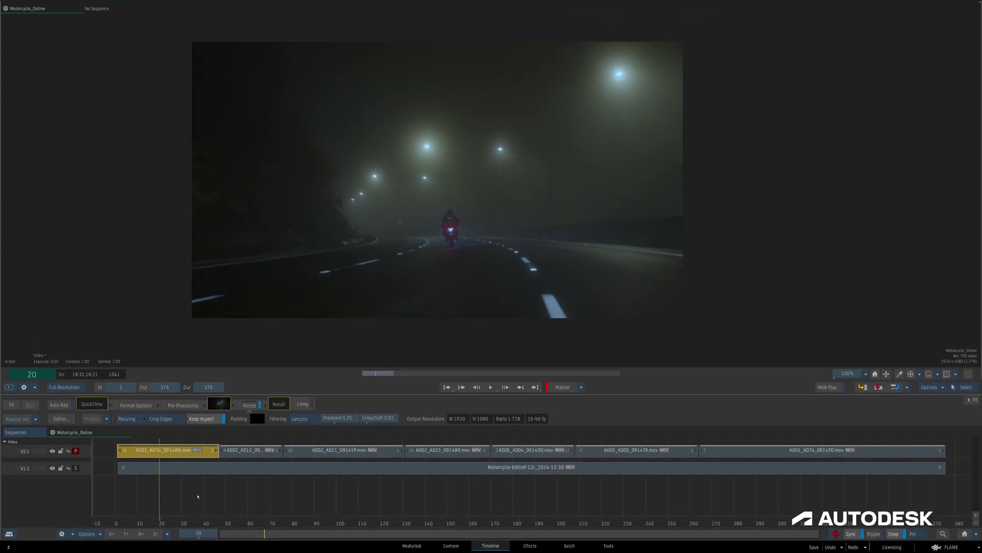
Switch the viewer to greyscale compare and offset A001_A076's Resize position to X 108, Y -175.
{"action": "key", "text": "F15"}
{"action": "key", "text": "F15"}
{"action": "key", "text": "F15"}
{"action": "key", "text": "F15"}
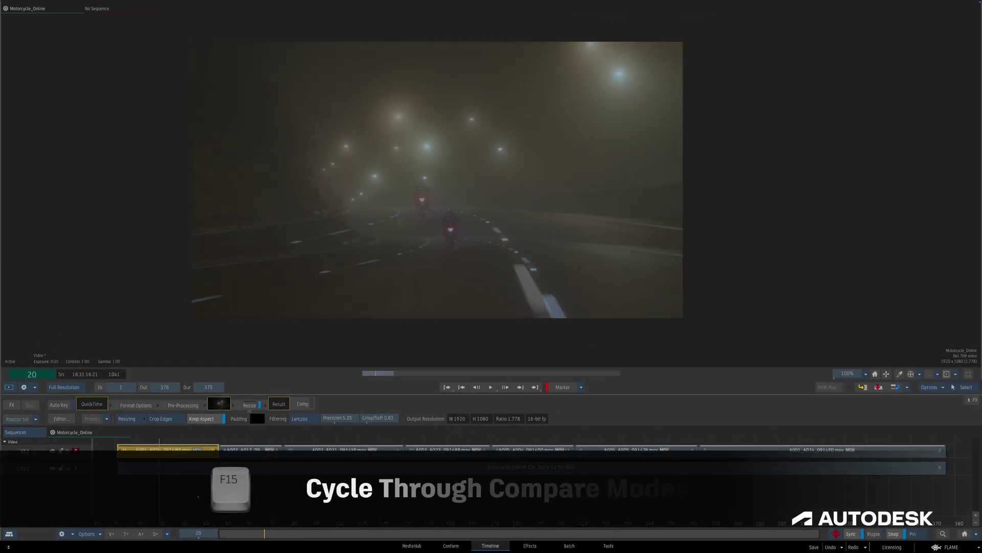
{"action": "key", "text": "F15"}
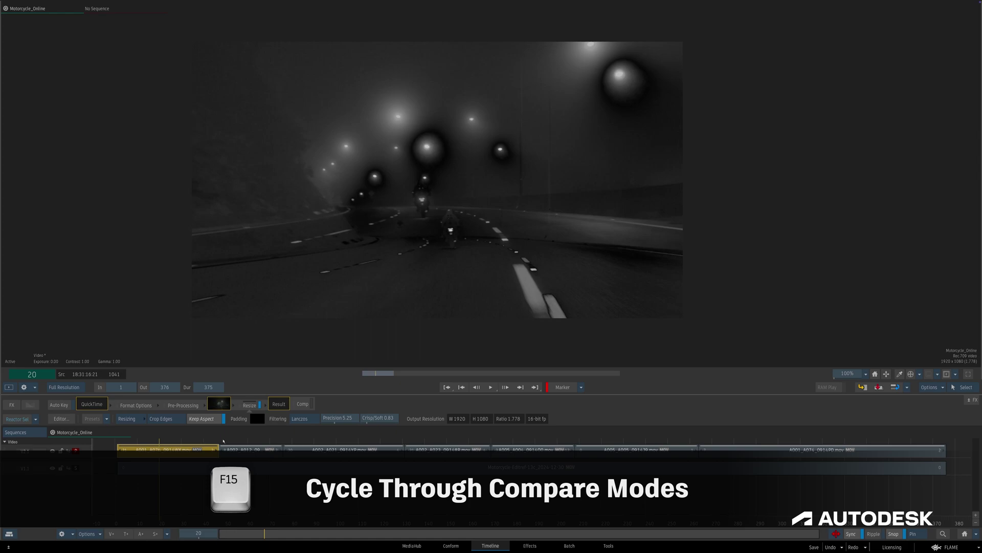
{"action": "left_click", "coordinate": [249, 404]}
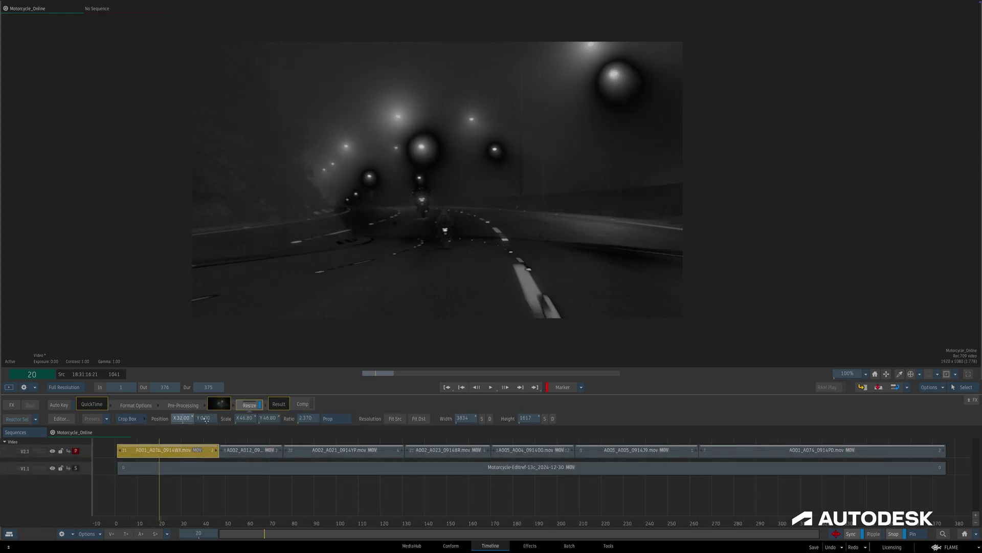
{"action": "mouse_move", "coordinate": [207, 418]}
{"action": "left_mouse_down"}
{"action": "mouse_move", "coordinate": [192, 418]}
{"action": "mouse_move", "coordinate": [207, 424]}
{"action": "left_mouse_up"}
{"action": "left_click", "coordinate": [183, 418]}
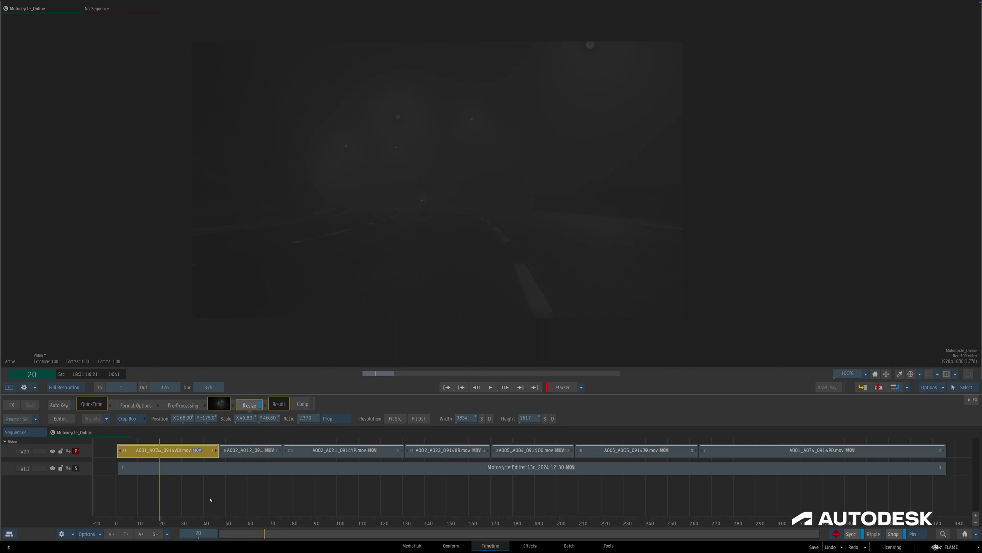
{"action": "key", "text": "Down"}
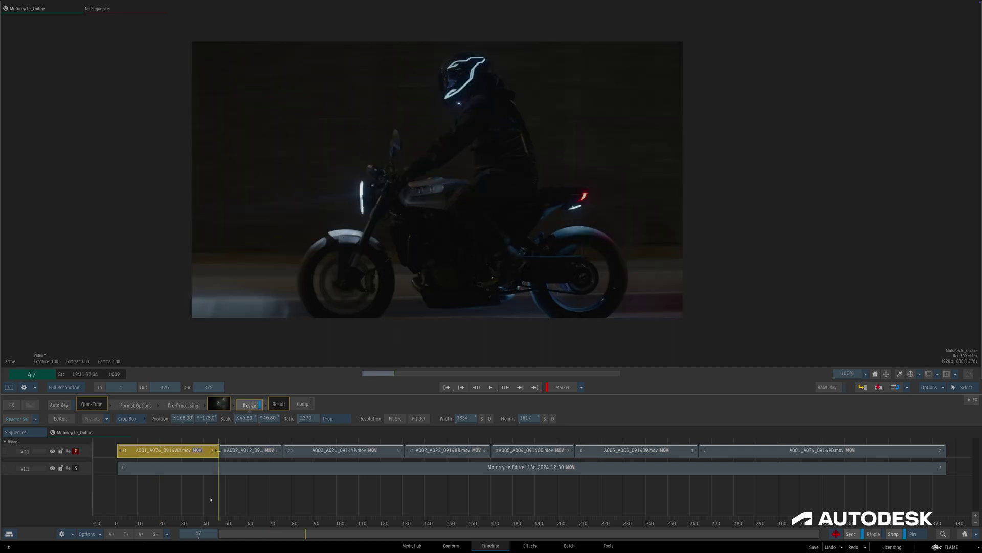
{"action": "left_click", "coordinate": [283, 498]}
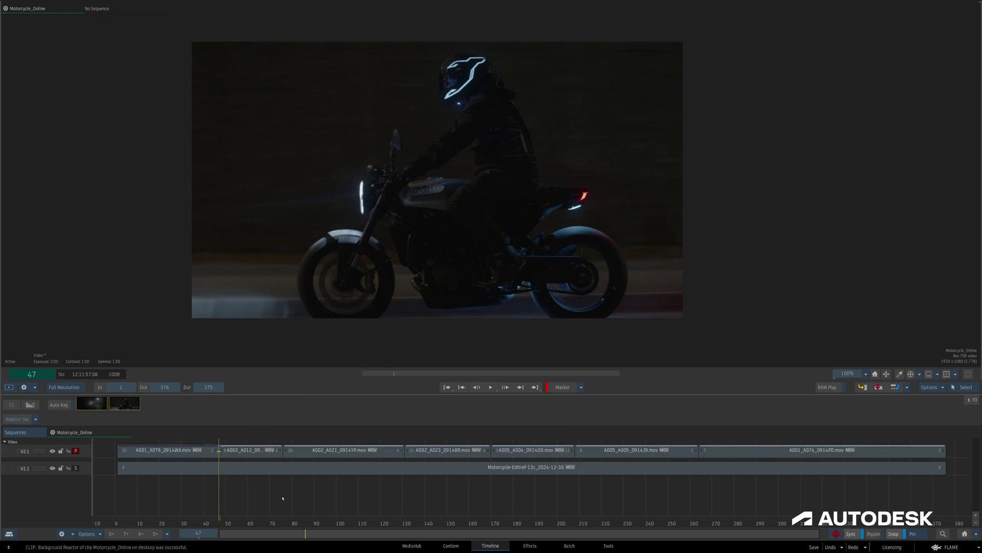
Slide clip A002_A012's Resize Position X to about 217 at frame 60, then scrub to frame 91.
{"action": "left_click", "coordinate": [256, 452]}
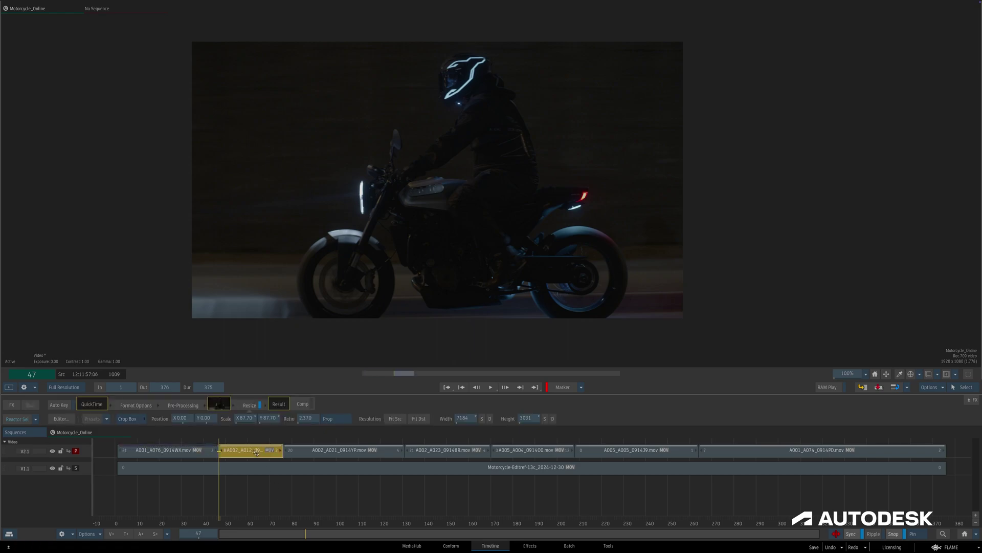
{"action": "left_click", "coordinate": [248, 498]}
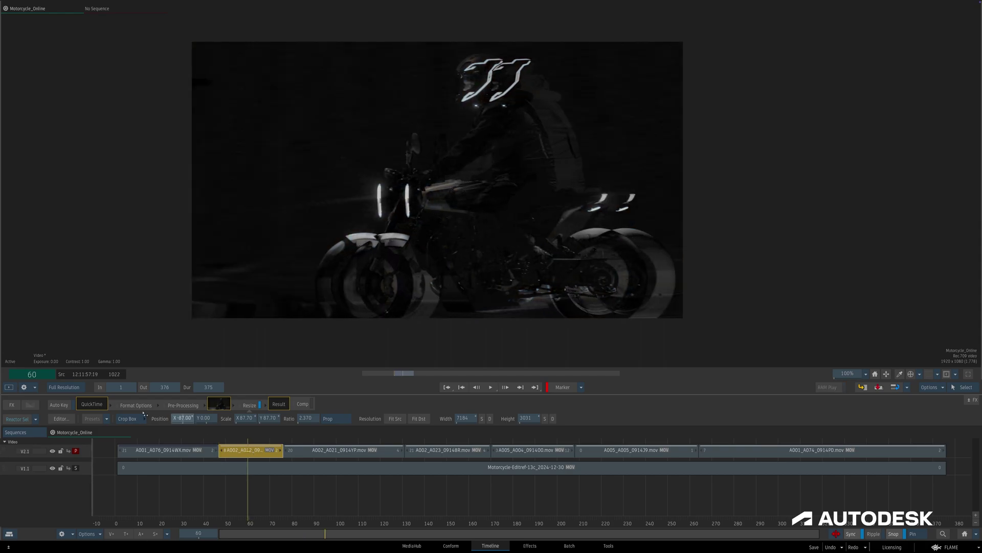
{"action": "left_click_drag", "start_coordinate": [145, 414], "coordinate": [286, 411]}
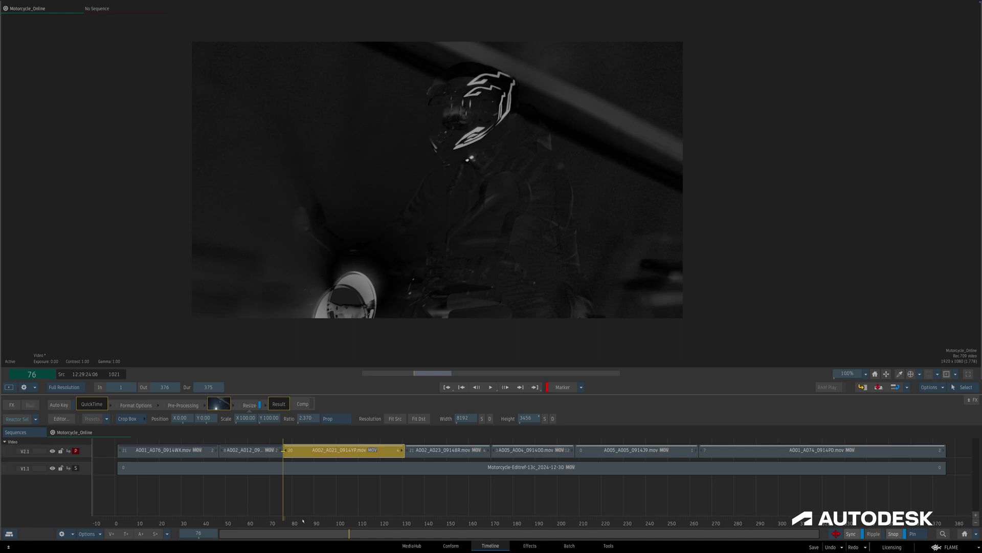
{"action": "left_click_drag", "start_coordinate": [302, 520], "coordinate": [323, 519]}
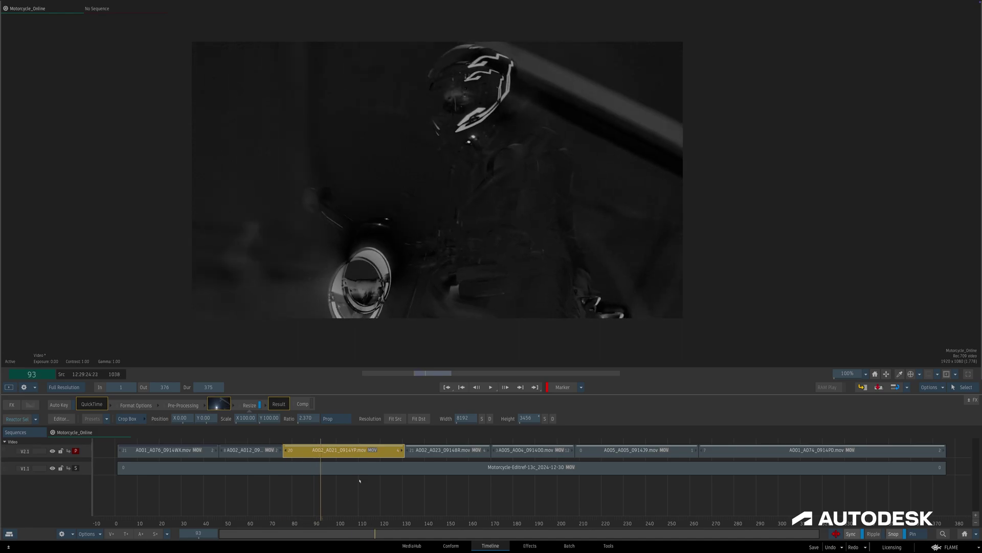
Adjust the clip selection and move the playhead to the A005_A004_091400.mov cut at frame 170.
{"action": "left_click", "coordinate": [819, 449], "text": "shift"}
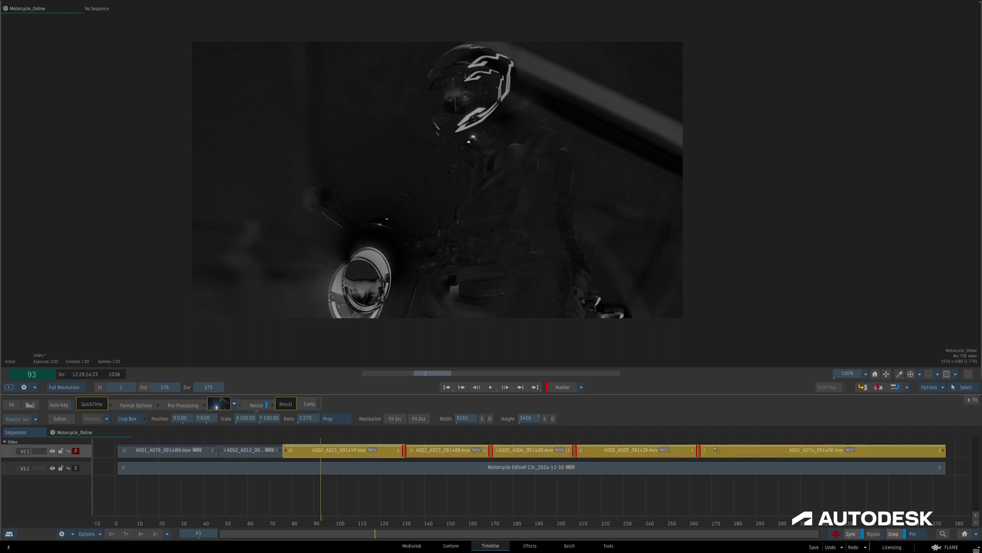
{"action": "left_click", "coordinate": [484, 450], "text": "shift"}
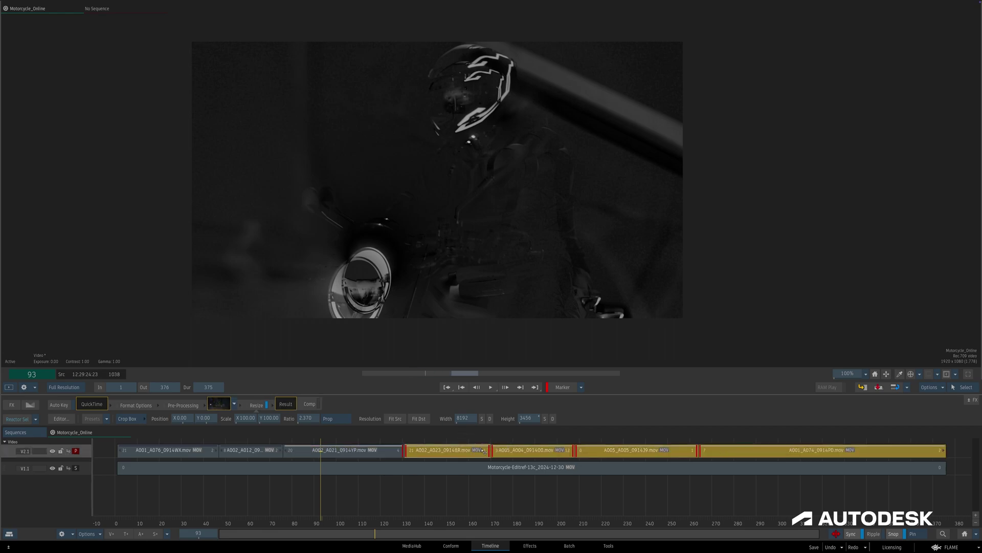
{"action": "left_click", "coordinate": [396, 505]}
{"action": "left_click", "coordinate": [407, 498]}
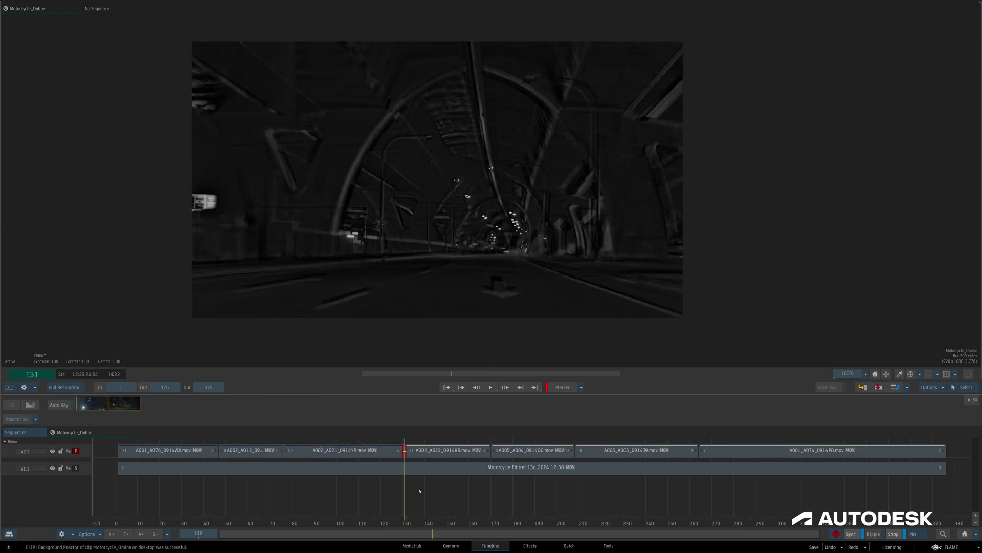
{"action": "key", "text": "Down"}
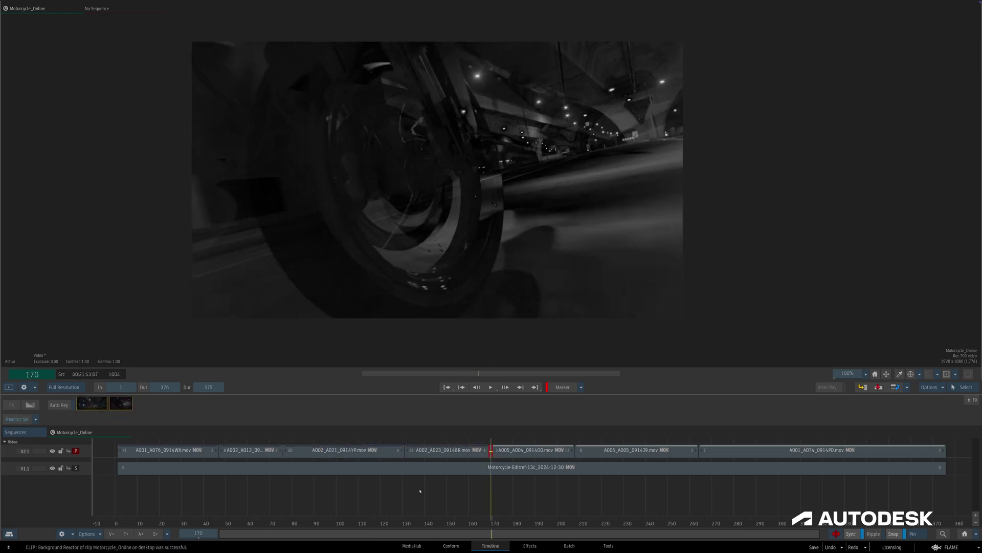
{"action": "left_click", "coordinate": [516, 453]}
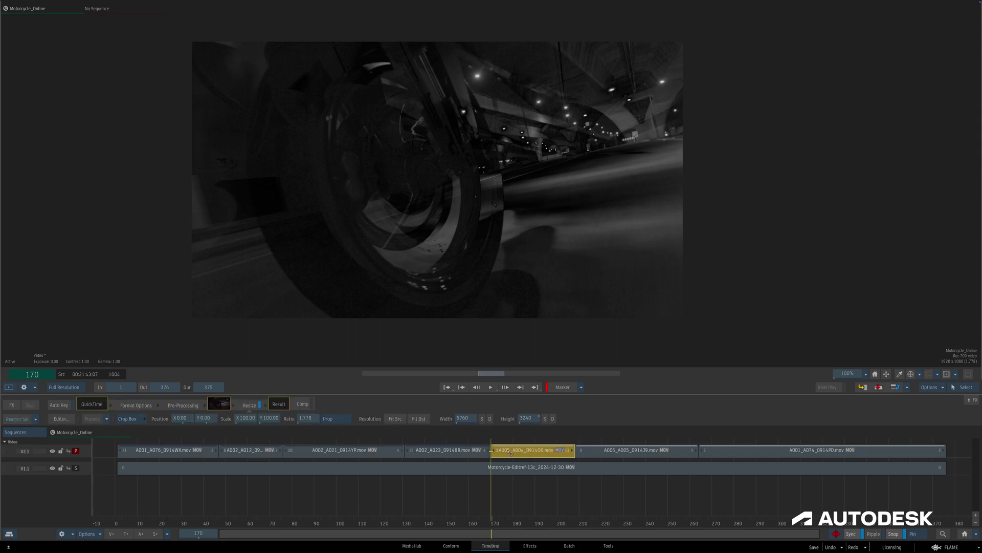
{"action": "left_click", "coordinate": [532, 495]}
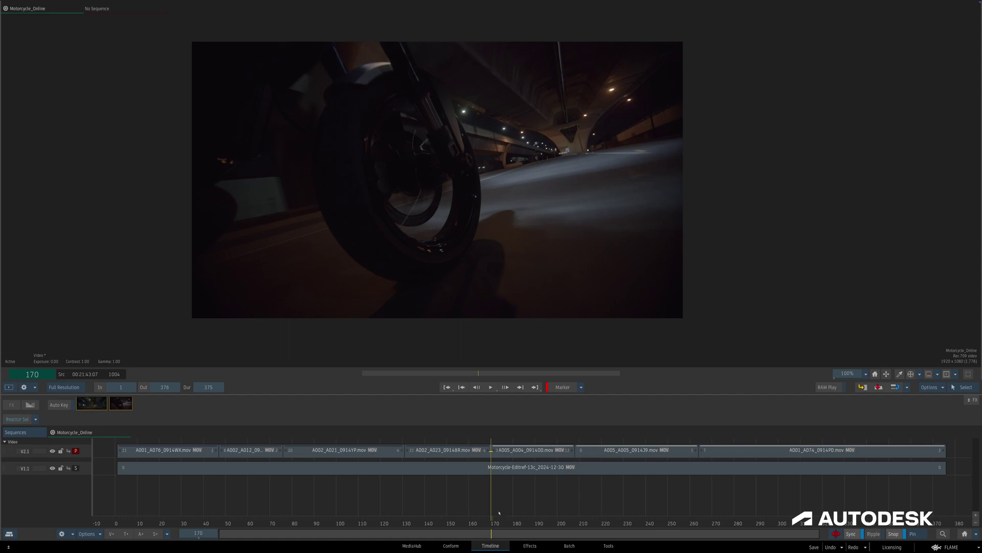
Add an Image timeline effect to the A005_A004_091400.mov clip.
{"action": "left_click", "coordinate": [457, 547]}
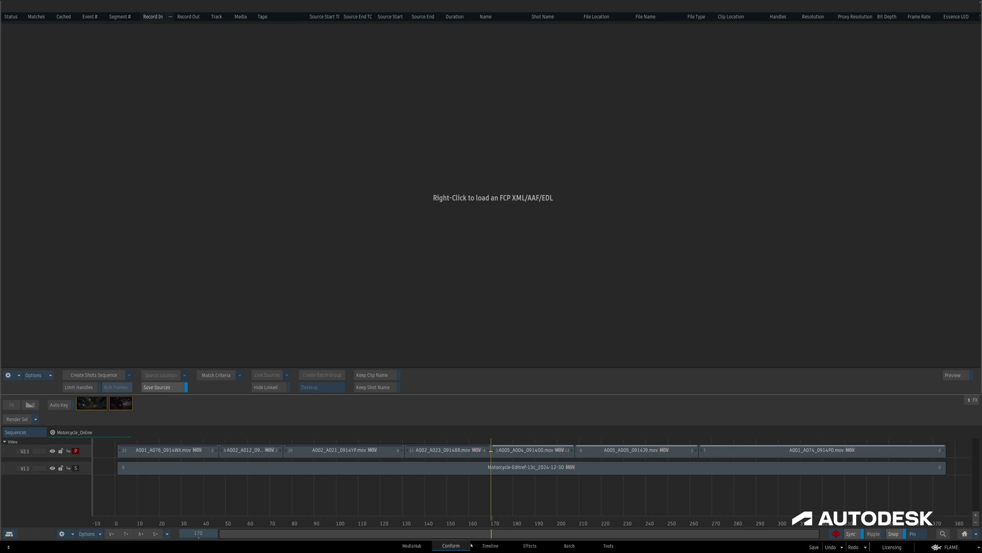
{"action": "left_click", "coordinate": [491, 546]}
{"action": "left_click", "coordinate": [519, 455]}
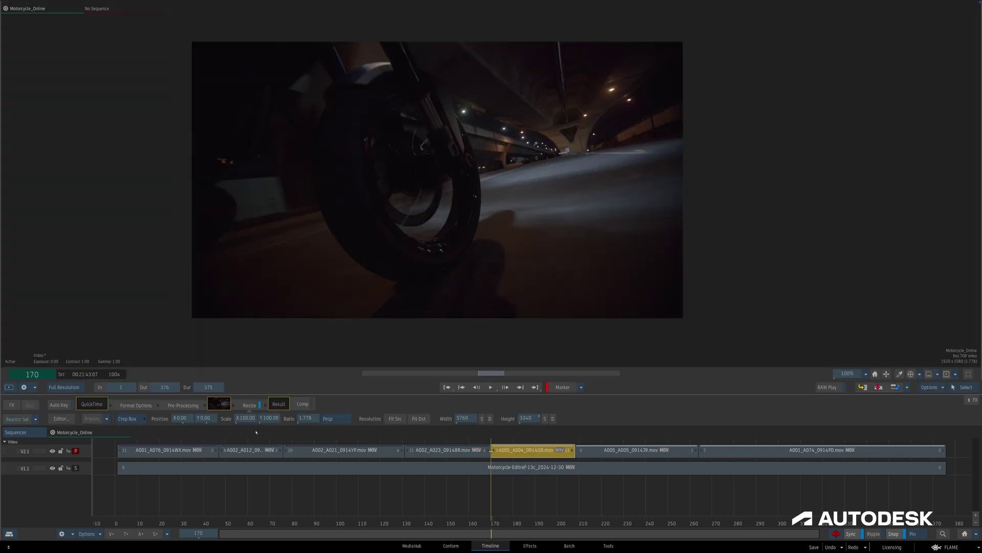
{"action": "left_click", "coordinate": [12, 404]}
{"action": "left_click", "coordinate": [72, 418]}
Open the Image effect and set its rendering to Background Reactor (Auto).
{"action": "double_click", "coordinate": [249, 406]}
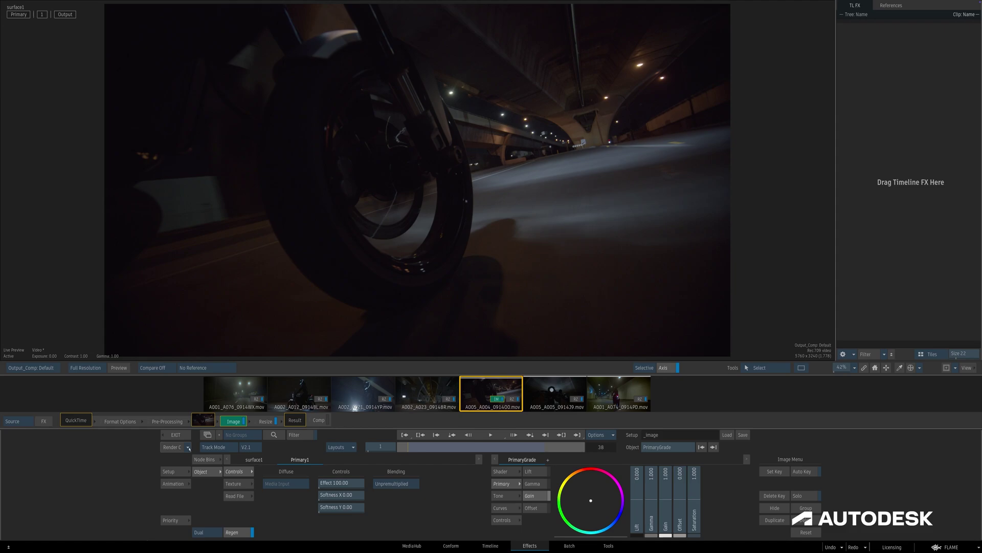
{"action": "left_click", "coordinate": [189, 449]}
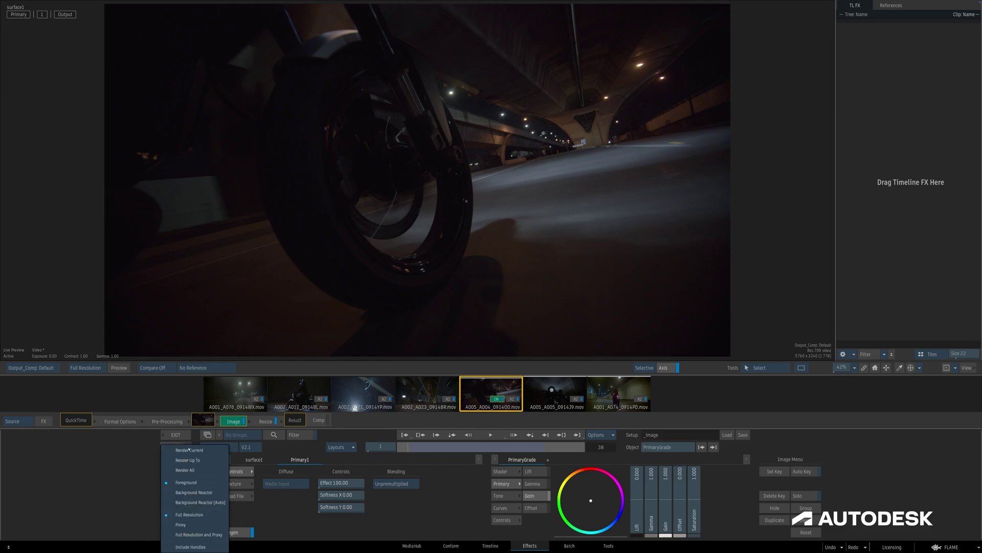
{"action": "left_click", "coordinate": [217, 504]}
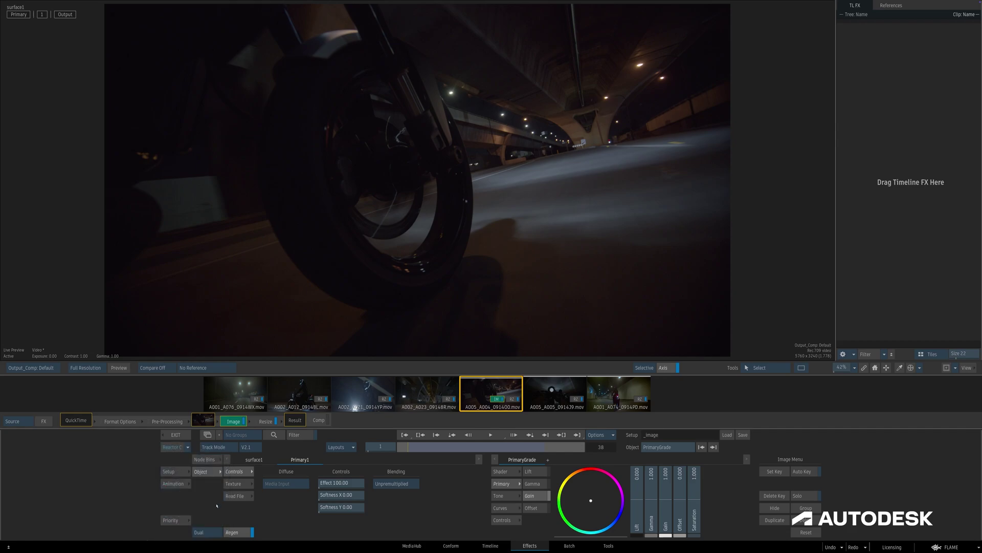
Lower the grade's gamma to about 0.877, then step to clip A005_A005_091439.mov.
{"action": "left_click_drag", "start_coordinate": [413, 449], "coordinate": [473, 447]}
{"action": "left_click_drag", "start_coordinate": [592, 501], "coordinate": [665, 491]}
{"action": "left_click", "coordinate": [566, 437]}
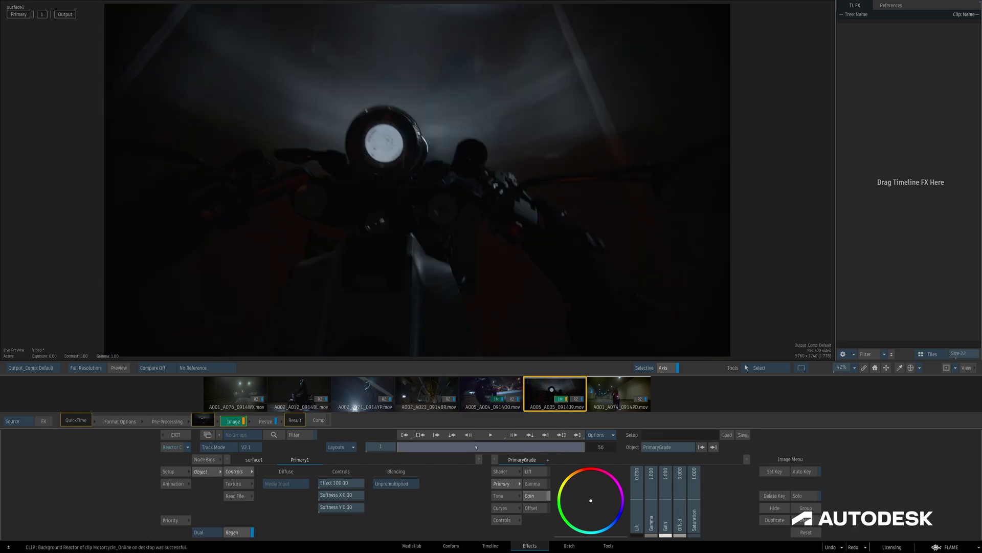
{"action": "left_click_drag", "start_coordinate": [507, 448], "coordinate": [498, 448]}
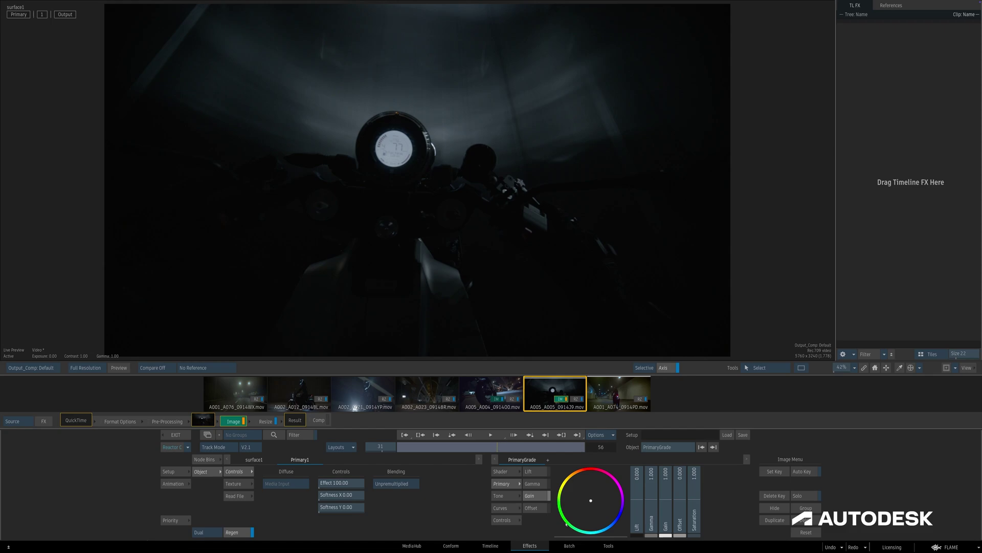
In Batch, set render mode to Background Reactor, send and confirm the render, then scrub the clip.
{"action": "left_click", "coordinate": [568, 545]}
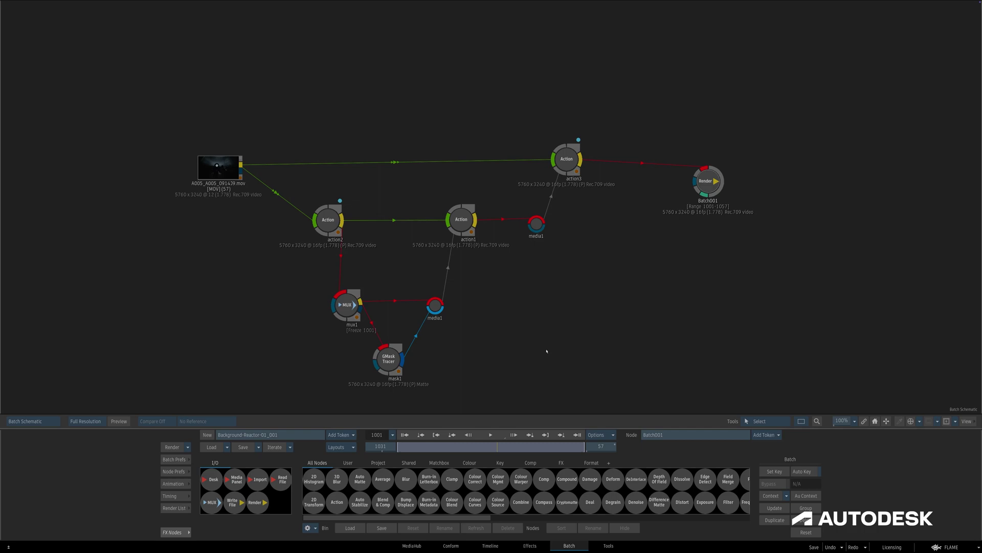
{"action": "left_click", "coordinate": [189, 447]}
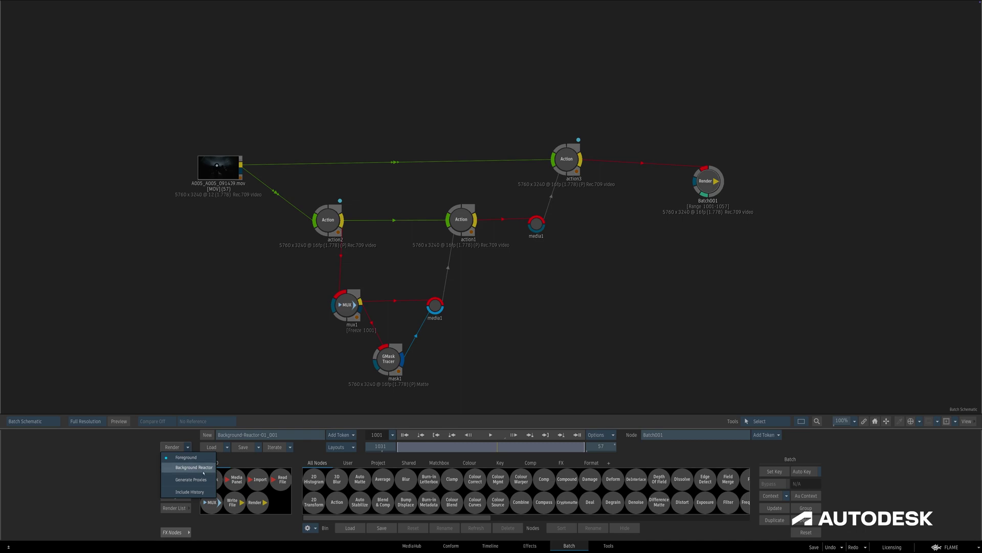
{"action": "left_click", "coordinate": [203, 473]}
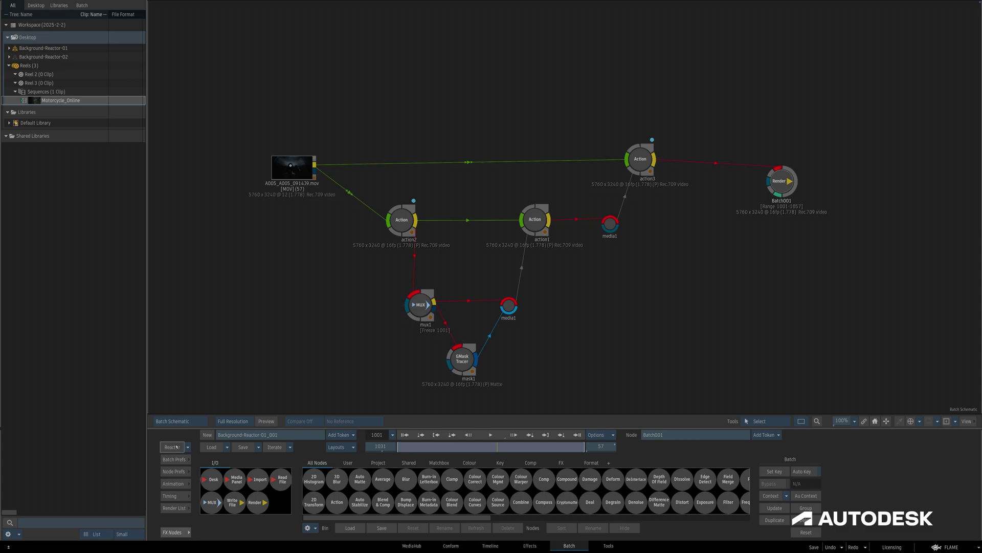
{"action": "left_click", "coordinate": [176, 447]}
{"action": "left_click", "coordinate": [177, 445]}
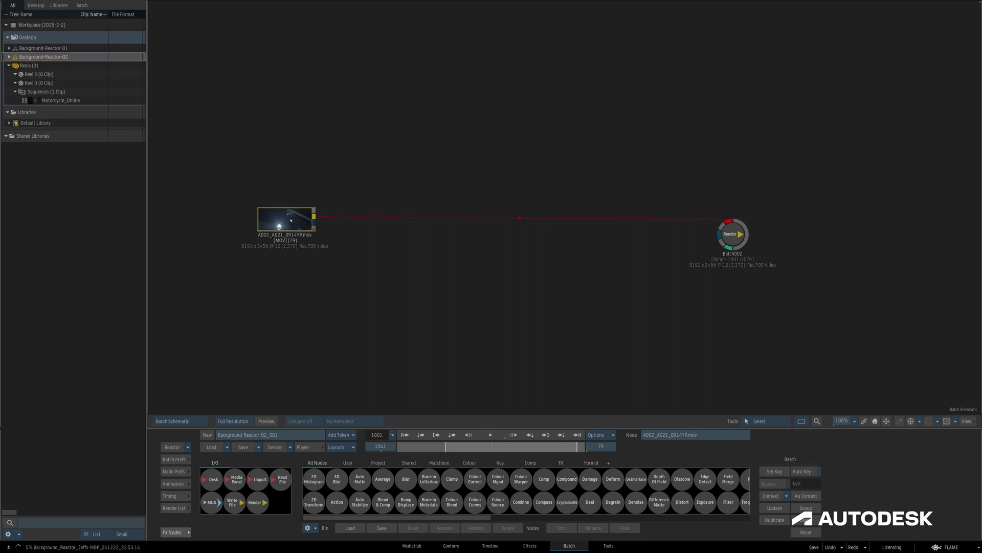
{"action": "mouse_move", "coordinate": [485, 445]}
{"action": "left_mouse_down"}
{"action": "mouse_move", "coordinate": [513, 449]}
{"action": "mouse_move", "coordinate": [503, 447]}
{"action": "left_mouse_up"}
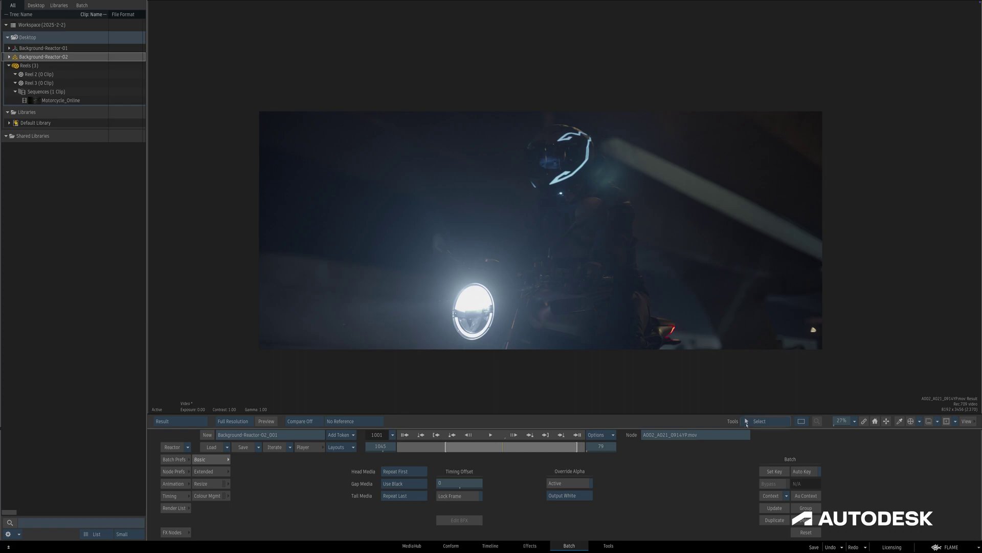
In Preferences > General, set Default Rendering Options to Background Reactor.
{"action": "left_click", "coordinate": [947, 546]}
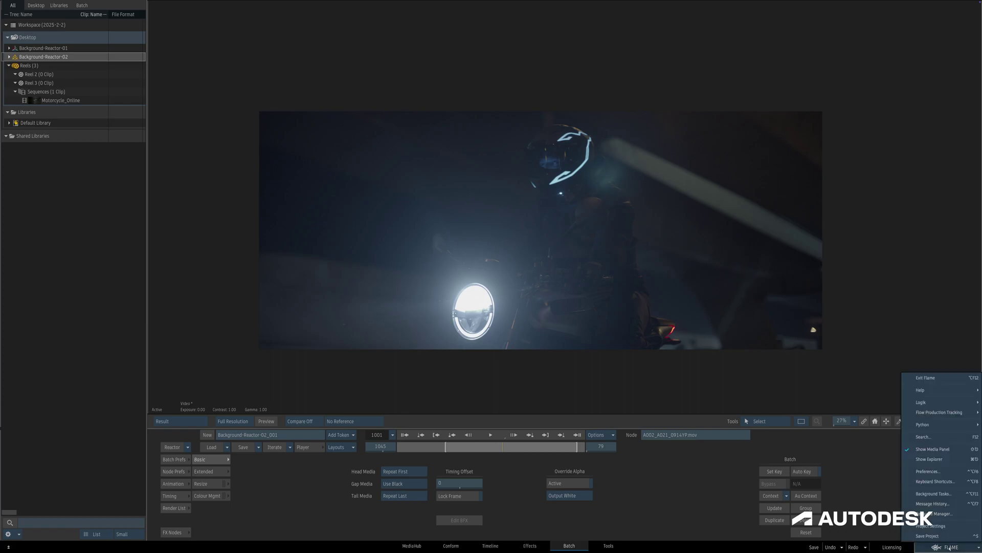
{"action": "left_click", "coordinate": [936, 480]}
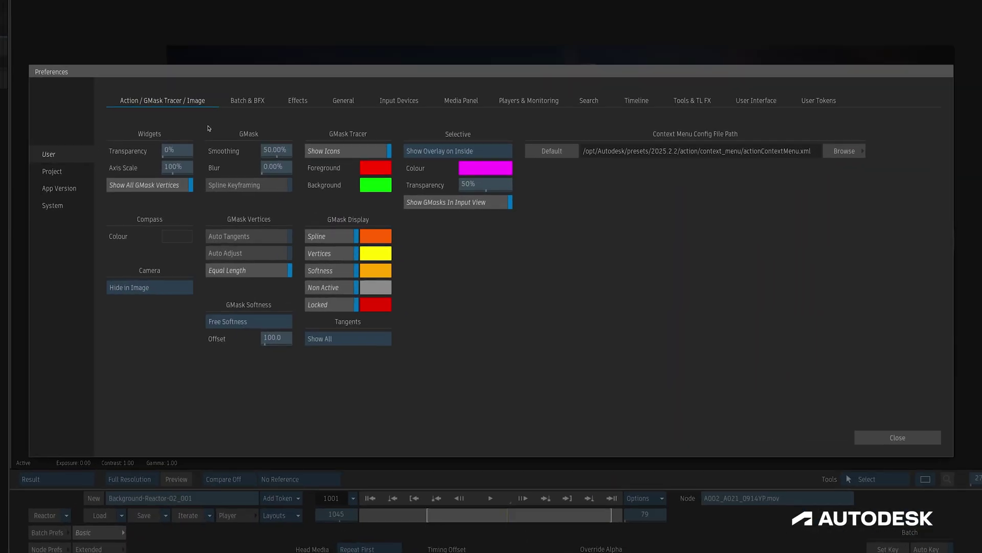
{"action": "left_click", "coordinate": [369, 135]}
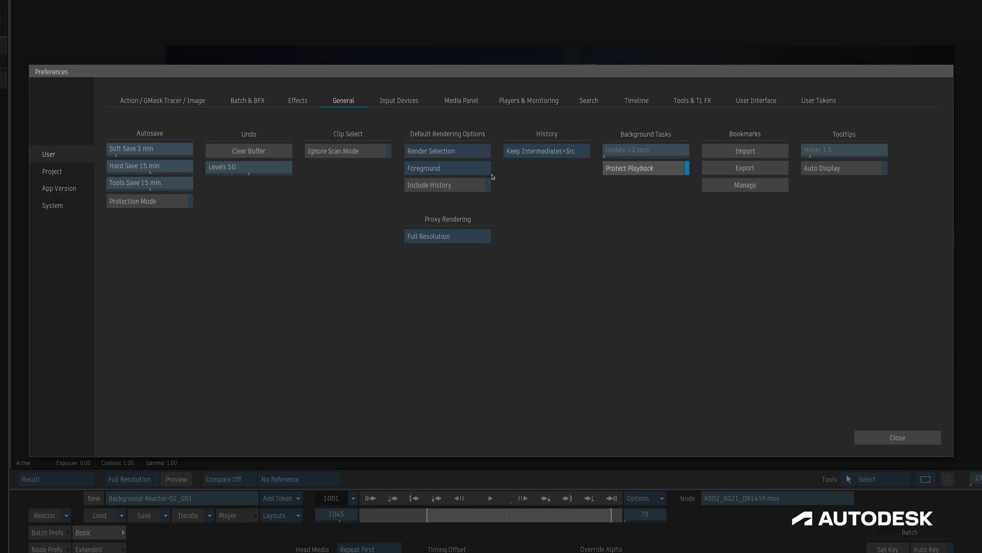
{"action": "left_click", "coordinate": [488, 176]}
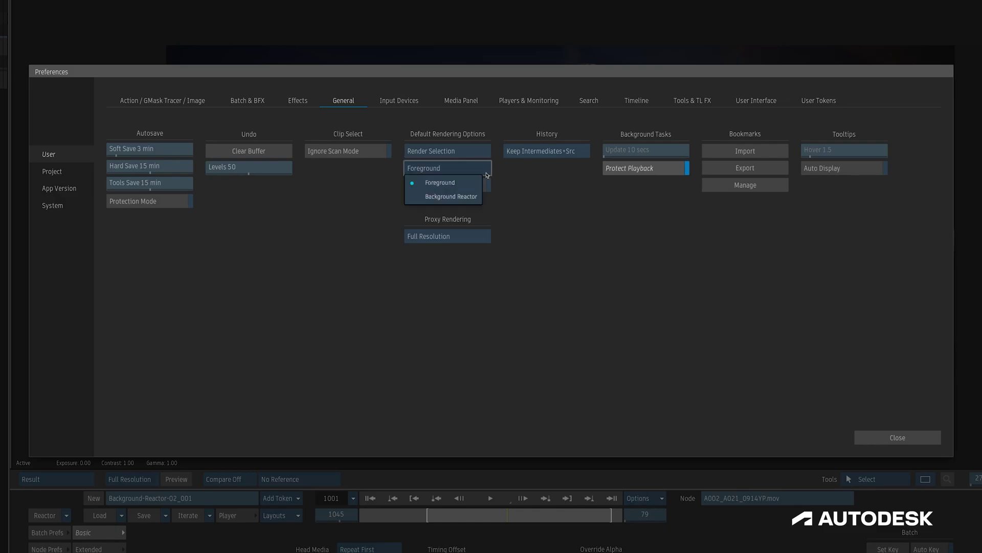
{"action": "left_click", "coordinate": [475, 195]}
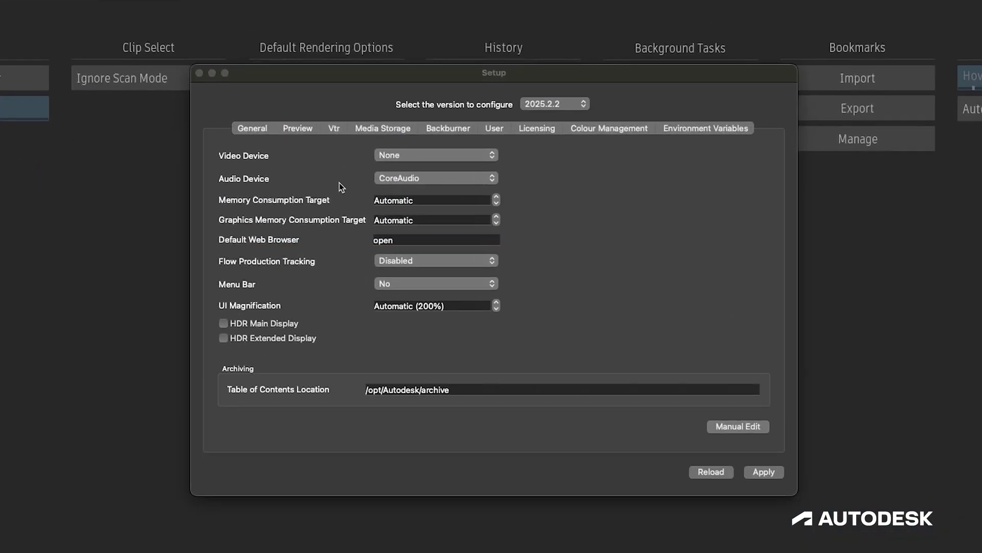
In Setup's General tab, enter 45 for Memory Consumption Target and 55 for Graphics Memory Consumption Target.
{"action": "left_click", "coordinate": [237, 121]}
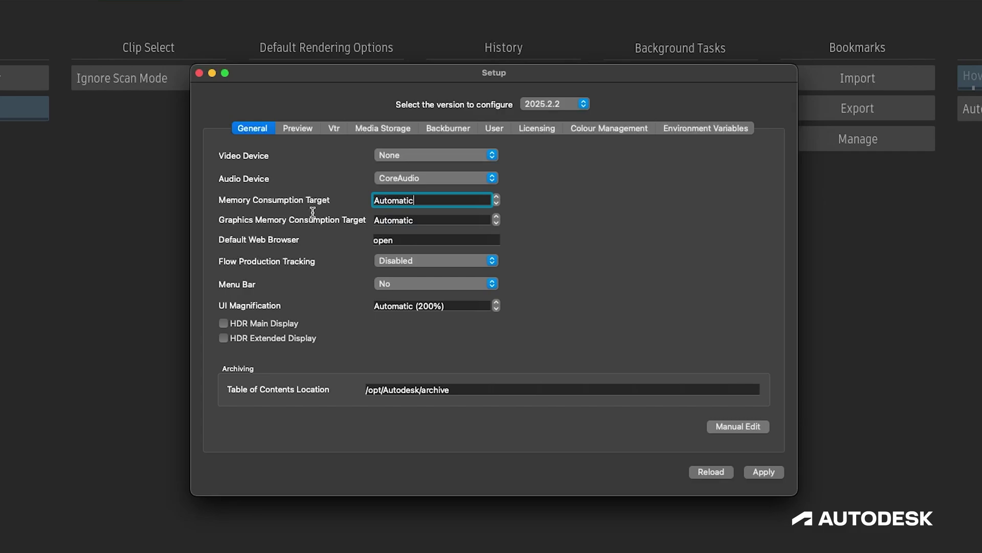
{"action": "key", "text": "super+a"}
{"action": "type", "text": "45"}
{"action": "key", "text": "Tab"}
{"action": "key", "text": "super+a"}
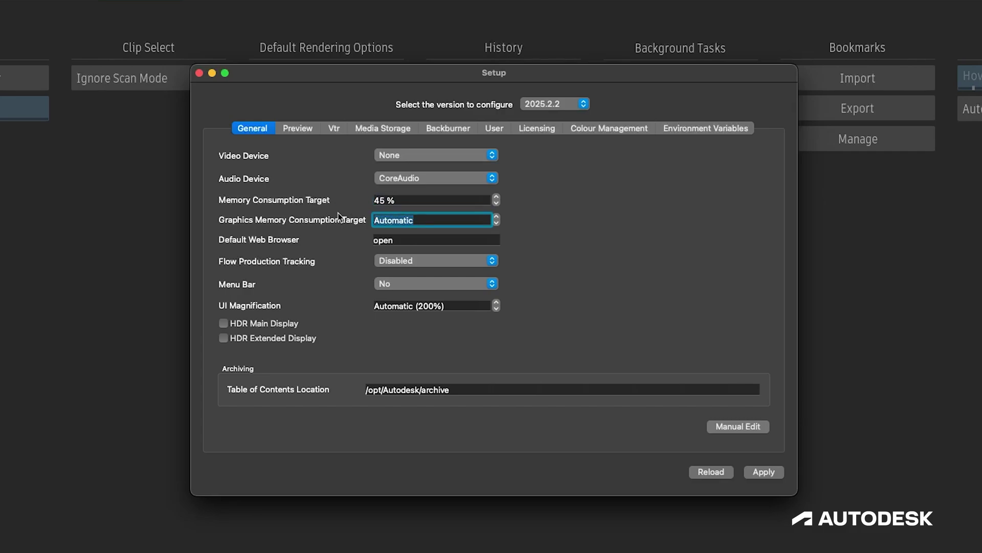
{"action": "type", "text": "55"}
{"action": "left_click", "coordinate": [765, 475]}
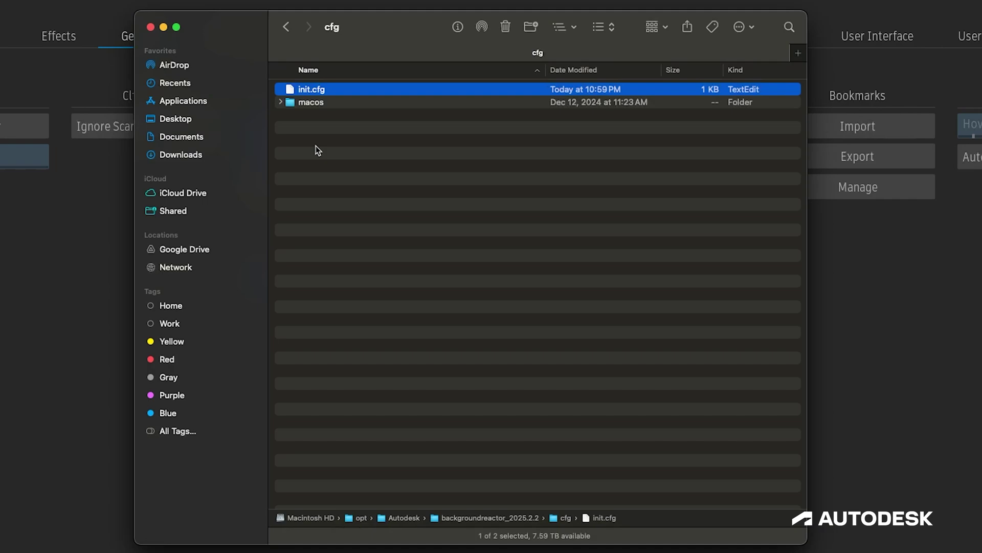
Open init.cfg in TextEdit and uncomment the MemoryConsumptionTarget and GraphicsMemoryConsumptionTarget lines.
{"action": "key", "text": "super+o"}
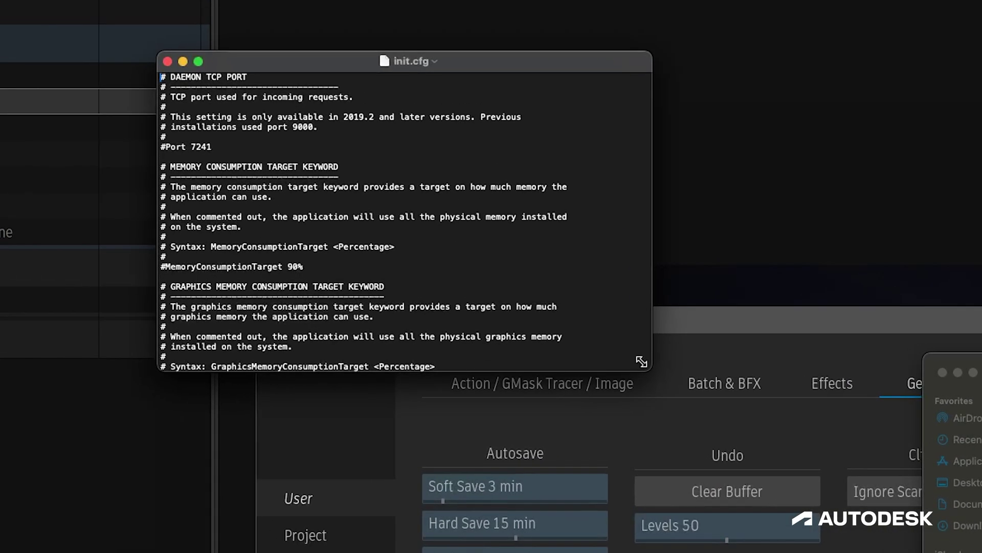
{"action": "left_click_drag", "start_coordinate": [641, 362], "coordinate": [829, 550]}
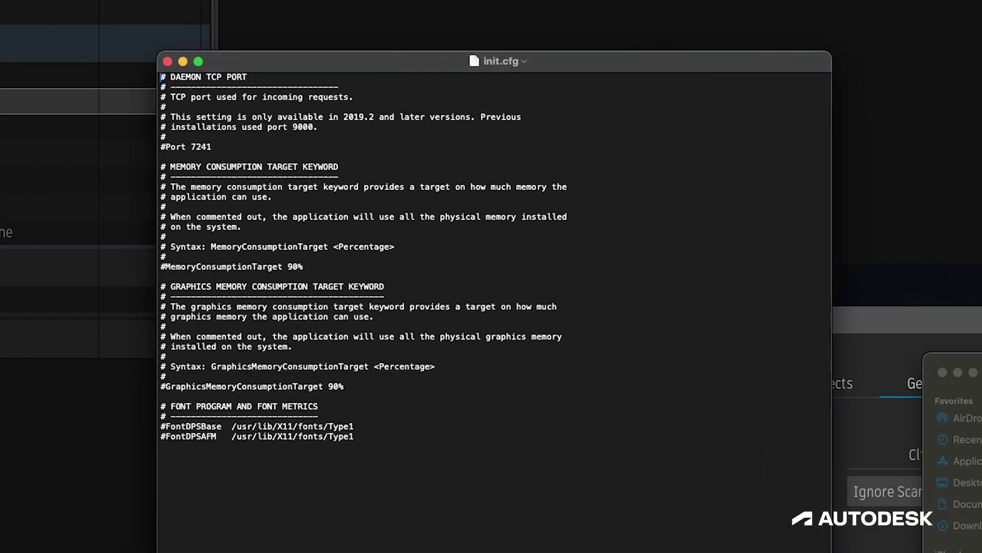
{"action": "left_click", "coordinate": [165, 266]}
{"action": "key", "text": "BackSpace"}
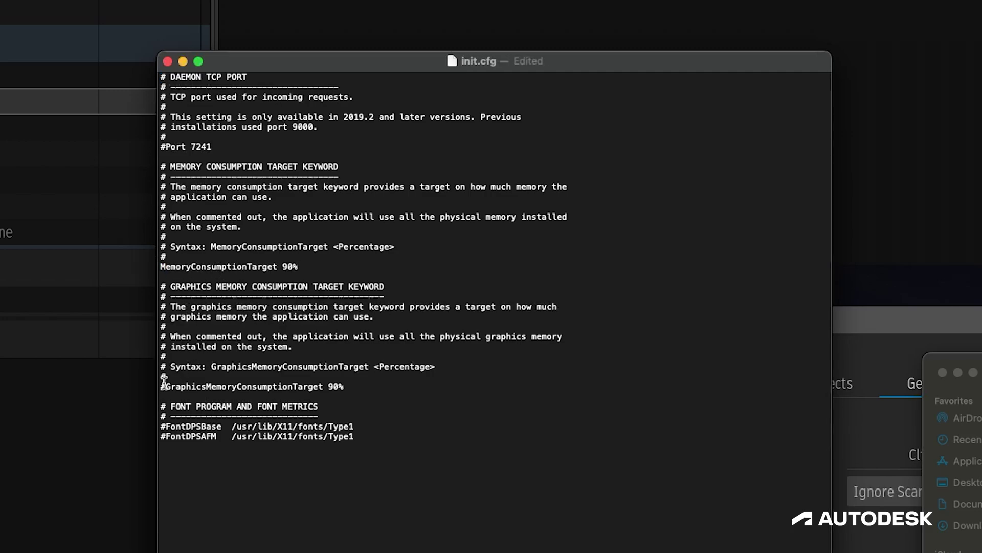
{"action": "left_click", "coordinate": [166, 385]}
{"action": "key", "text": "BackSpace"}
Change MemoryConsumptionTarget from 90 to 45% and GraphicsMemoryConsumptionTarget to 35%.
{"action": "double_click", "coordinate": [287, 266]}
{"action": "key", "text": "BackSpace"}
{"action": "type", "text": "45"}
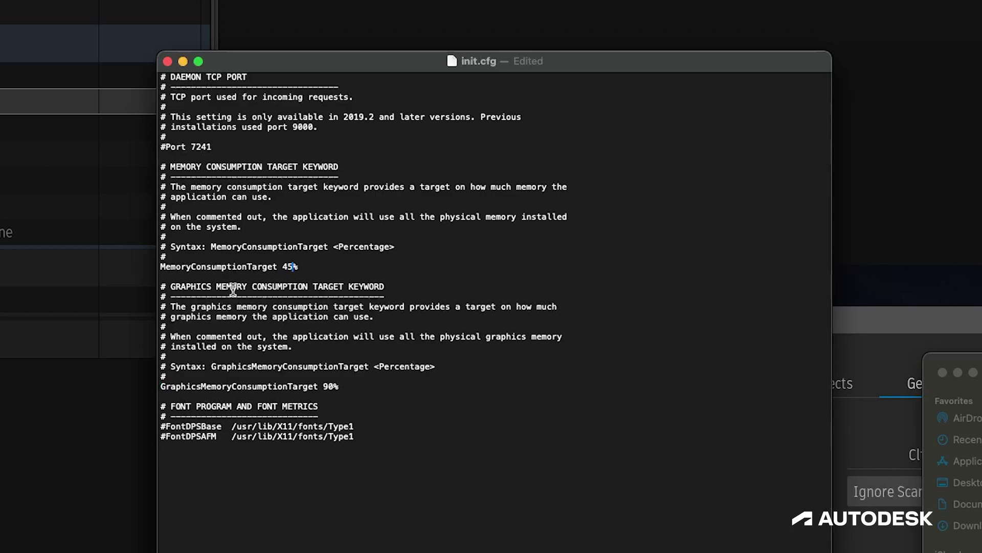
{"action": "left_click", "coordinate": [333, 385]}
{"action": "key", "text": "BackSpace"}
{"action": "type", "text": "5"}
Save init.cfg with the new 45% and 35% memory targets.
{"action": "key", "text": "super+s"}
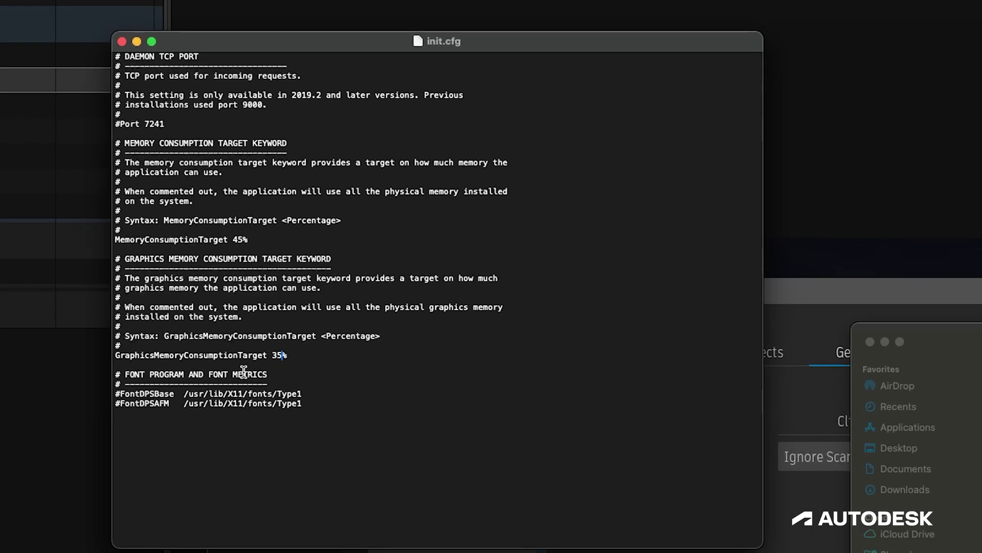